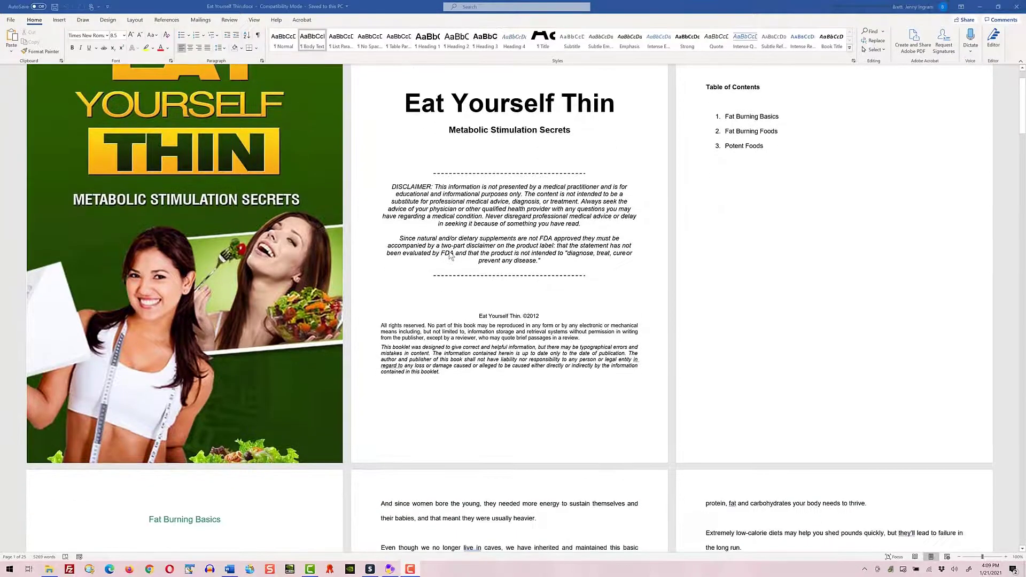
pyautogui.scroll(-3, 451, 257)
pyautogui.scroll(-2, 451, 256)
pyautogui.scroll(-2, 452, 256)
pyautogui.scroll(-2, 453, 255)
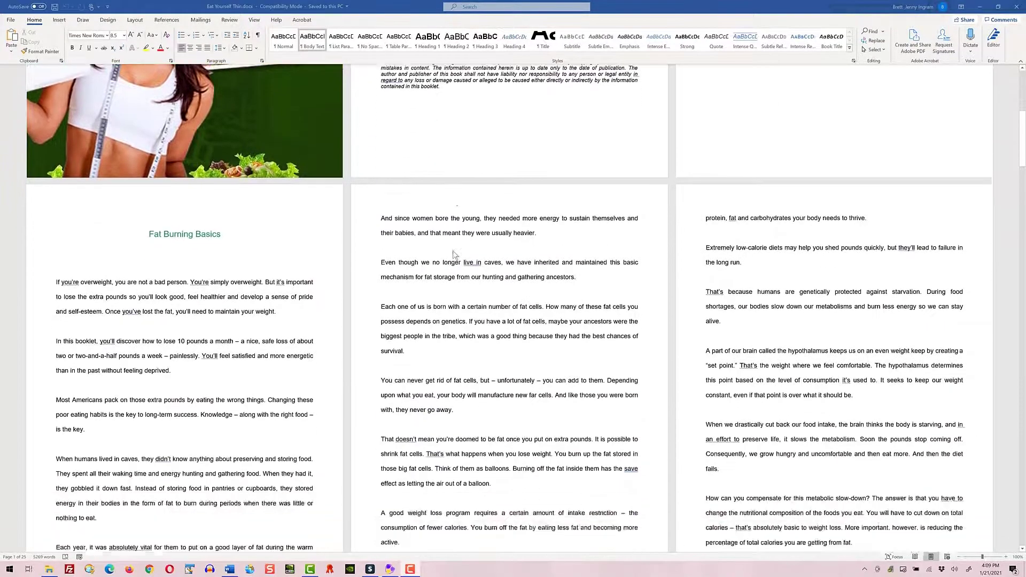
pyautogui.scroll(-2, 454, 255)
pyautogui.scroll(-1, 453, 254)
pyautogui.scroll(-1, 454, 254)
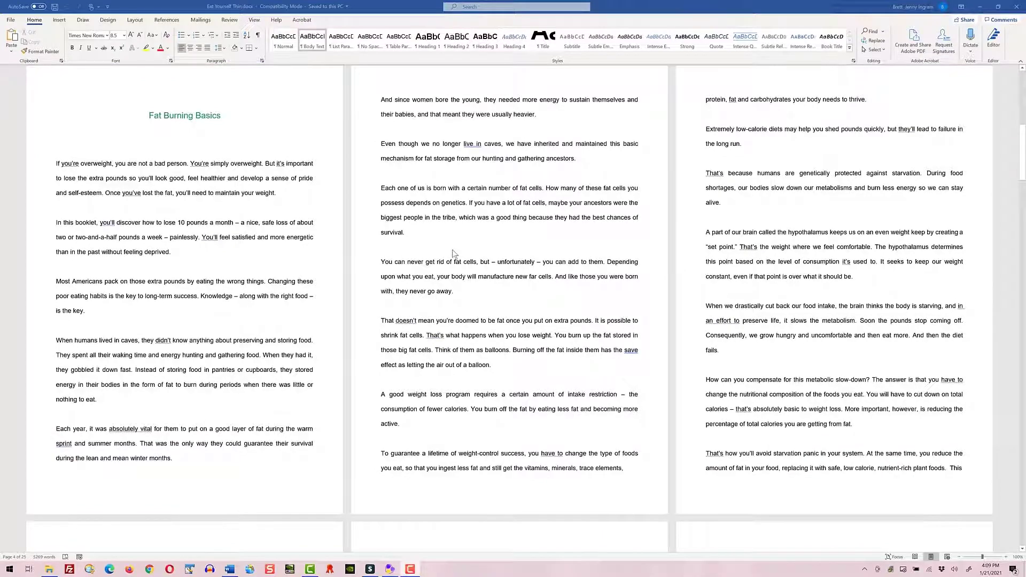
pyautogui.scroll(-3, 350, 361)
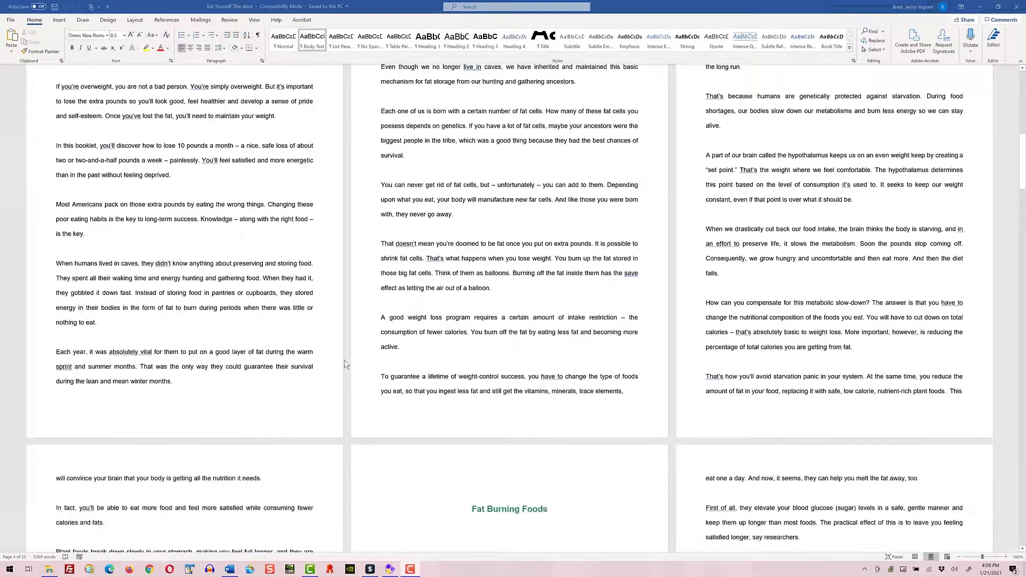
pyautogui.scroll(-3, 344, 365)
pyautogui.scroll(-2, 268, 437)
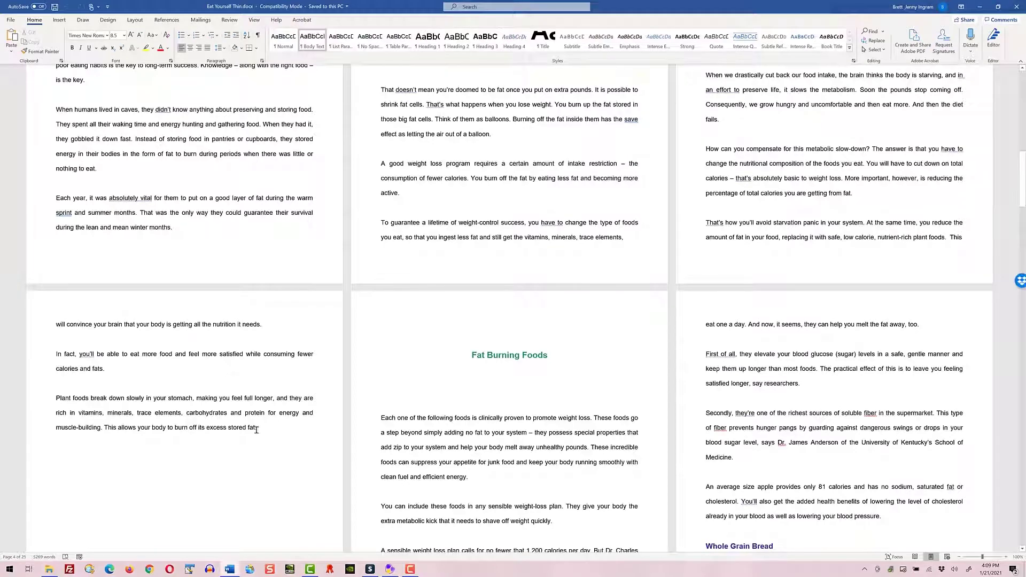
pyautogui.moveTo(256, 427)
pyautogui.mouseDown()
pyautogui.moveTo(201, 344)
pyautogui.moveTo(143, 130)
pyautogui.mouseUp()
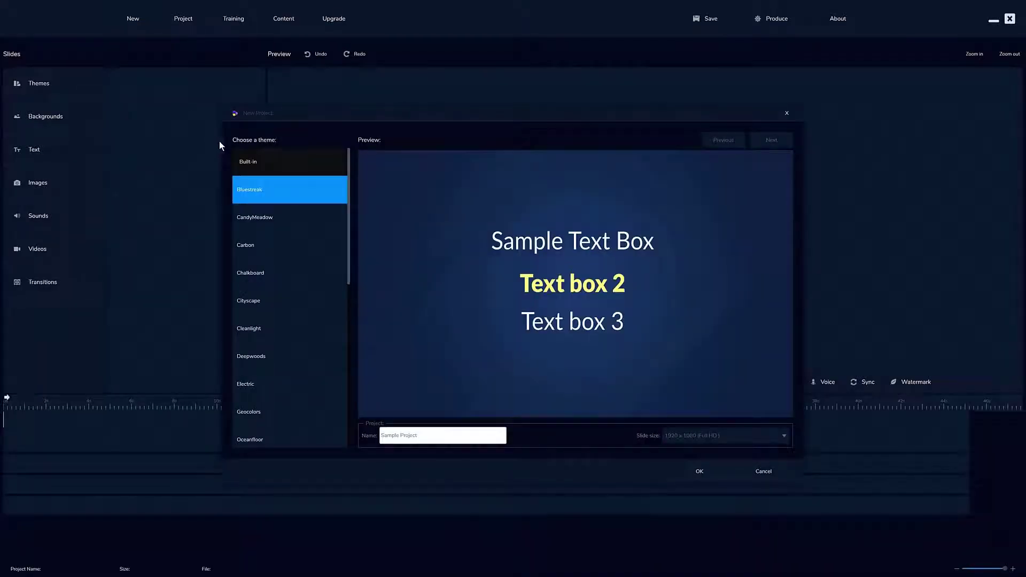
# Preview other themes, then create the new project with the Bluestreak theme
pyautogui.click(274, 219)
pyautogui.click(269, 243)
pyautogui.click(275, 270)
pyautogui.click(272, 194)
pyautogui.click(702, 472)
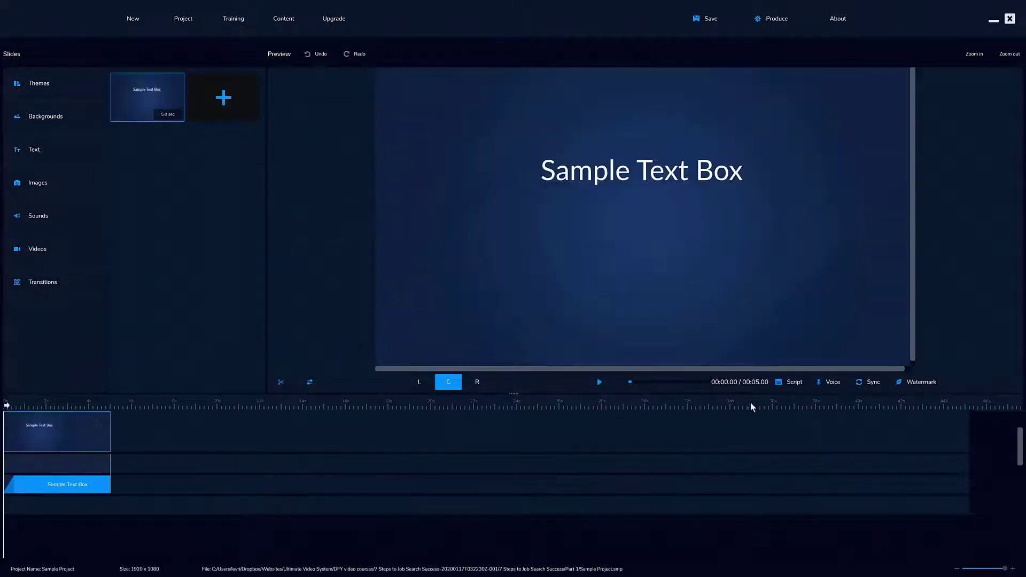
# Paste the ebook chapter as the script and generate an English US Salli voice-over
pyautogui.click(790, 384)
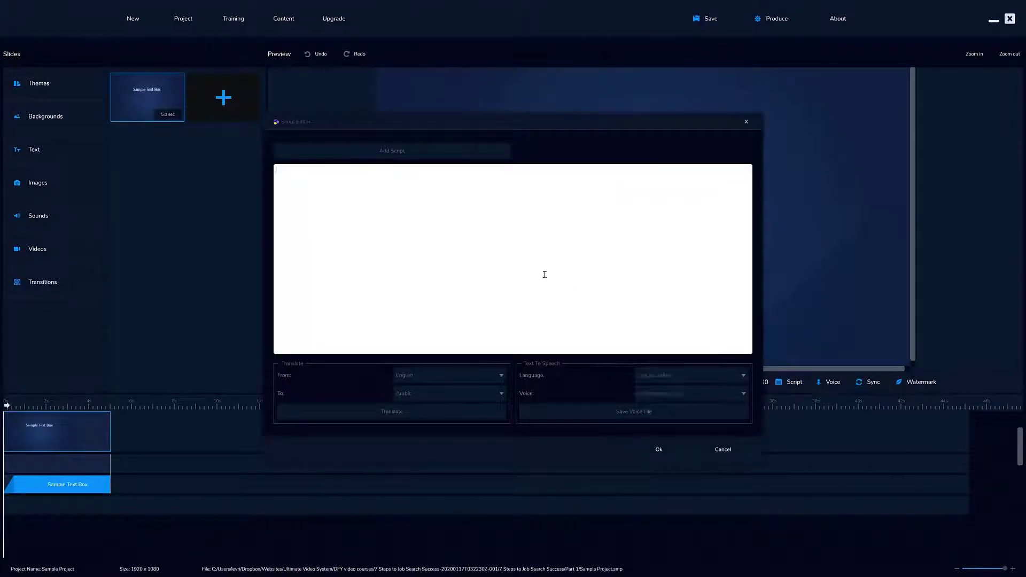
pyautogui.hotkey('ctrl', 'v')
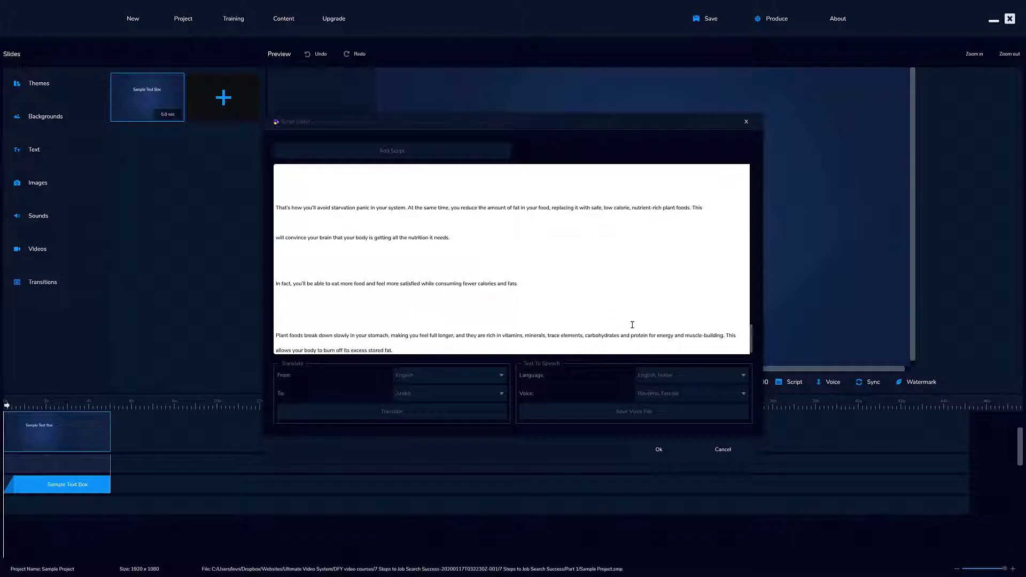
pyautogui.click(689, 375)
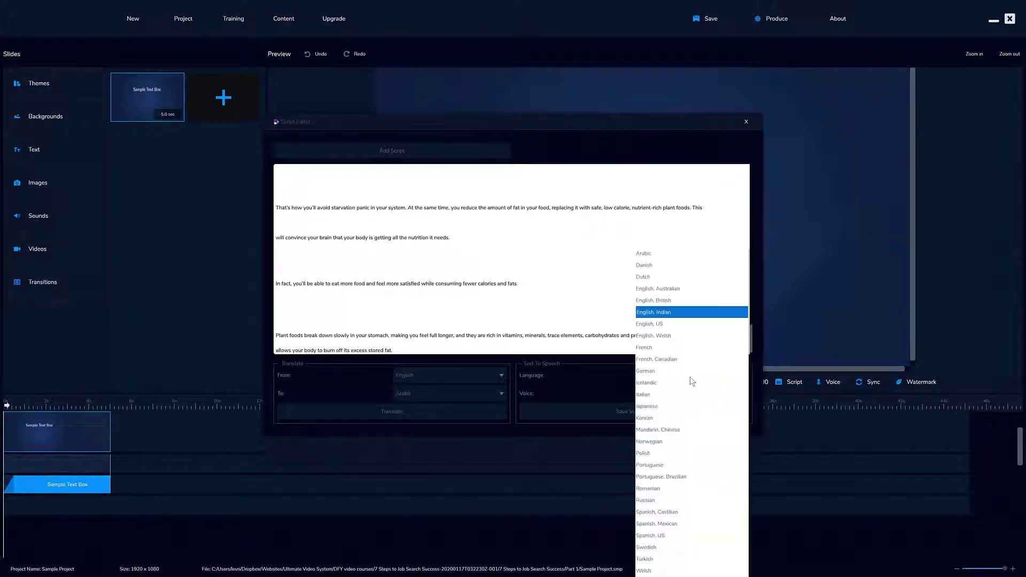
pyautogui.click(691, 324)
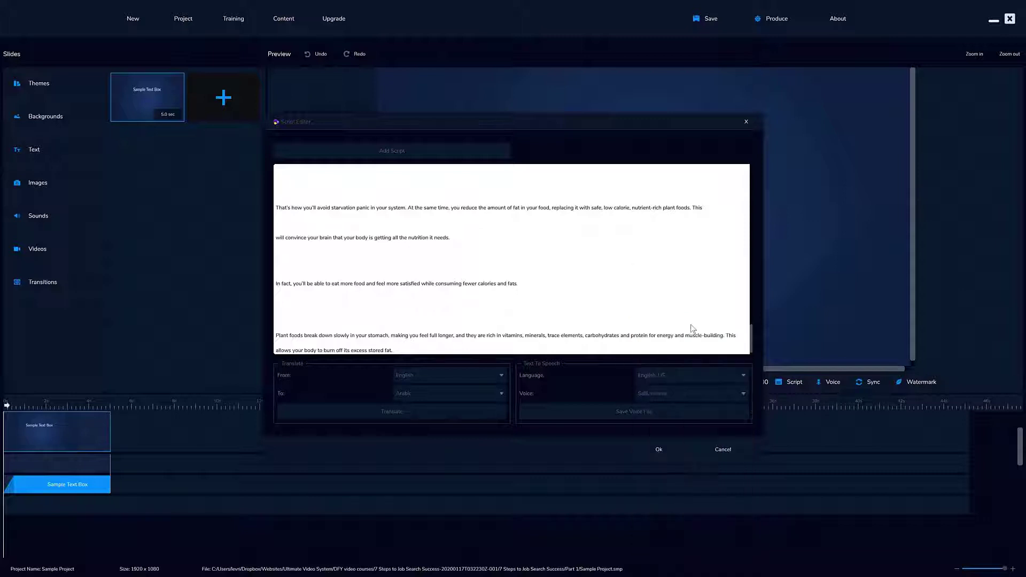
pyautogui.click(696, 393)
pyautogui.click(696, 394)
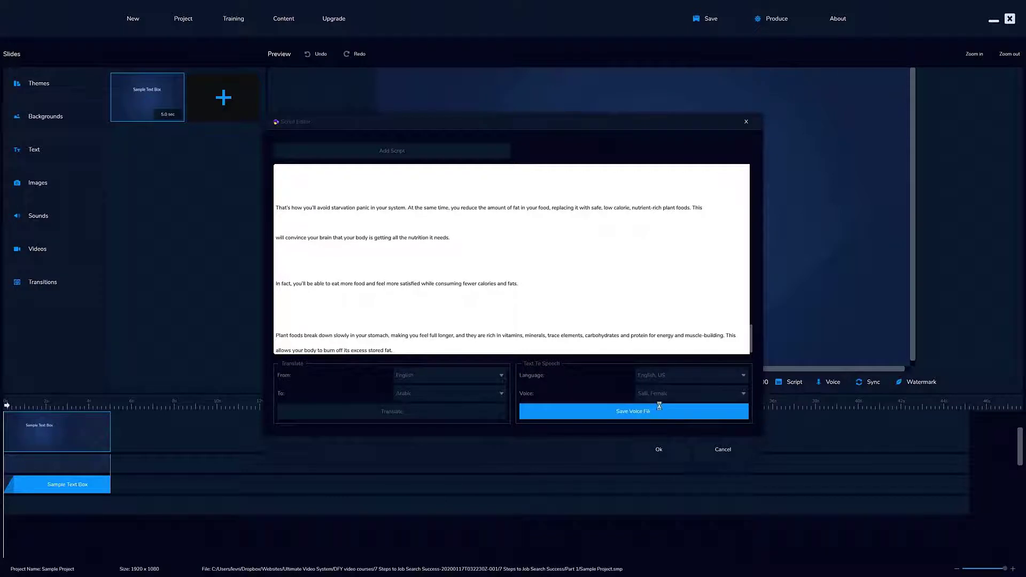
pyautogui.click(657, 412)
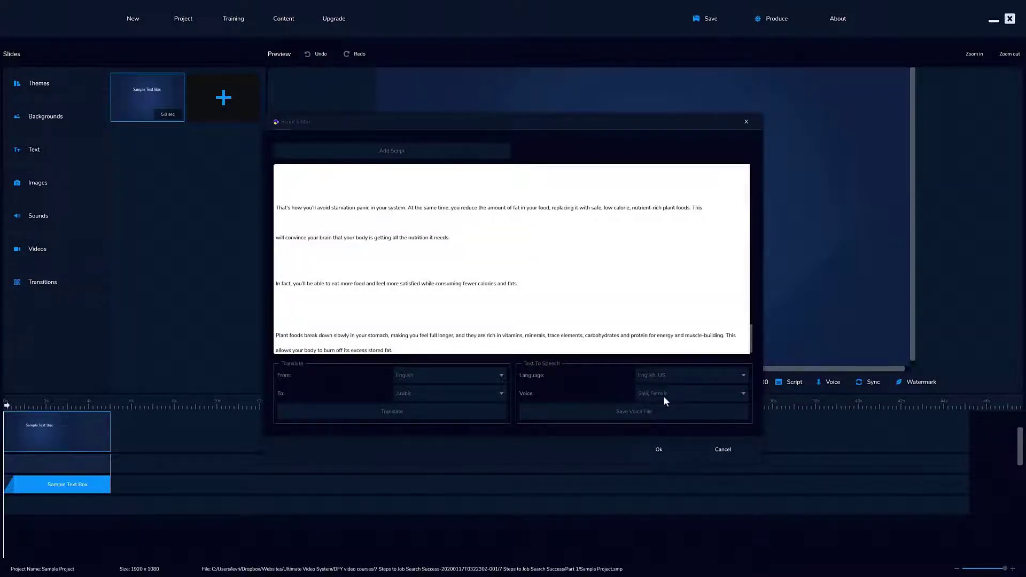
pyautogui.click(658, 449)
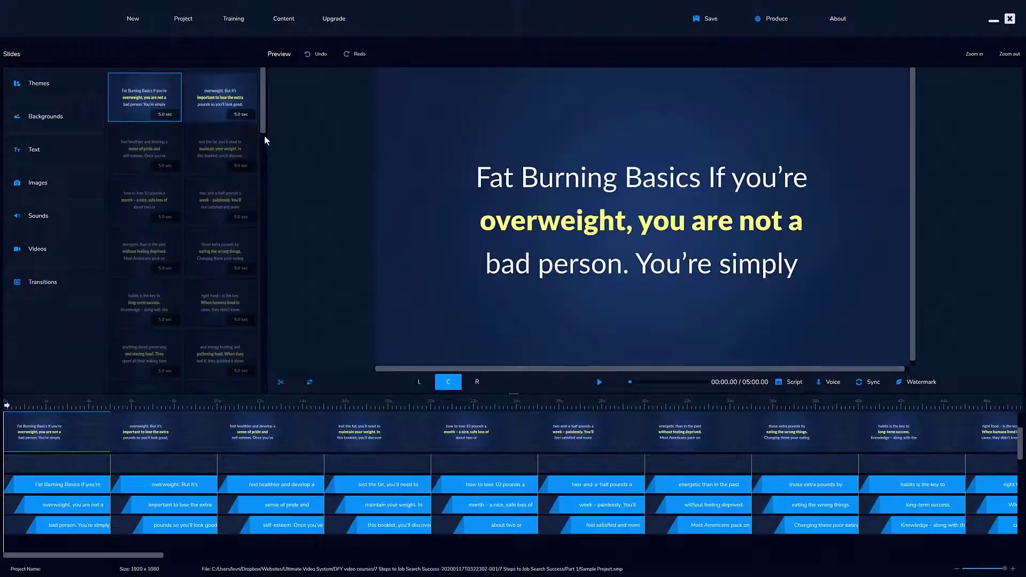
pyautogui.click(224, 100)
pyautogui.click(164, 134)
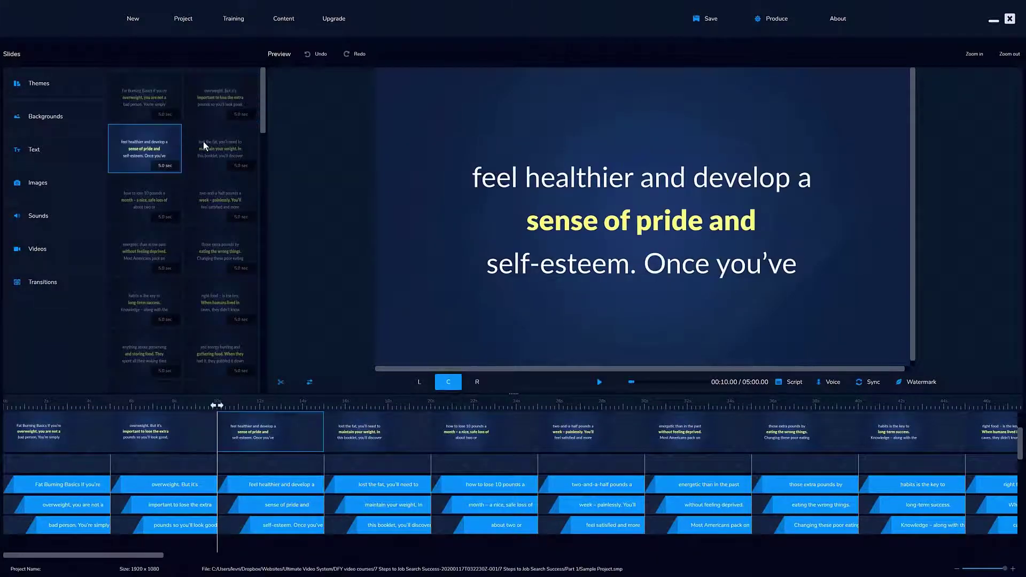
pyautogui.click(205, 145)
pyautogui.click(154, 187)
pyautogui.click(207, 196)
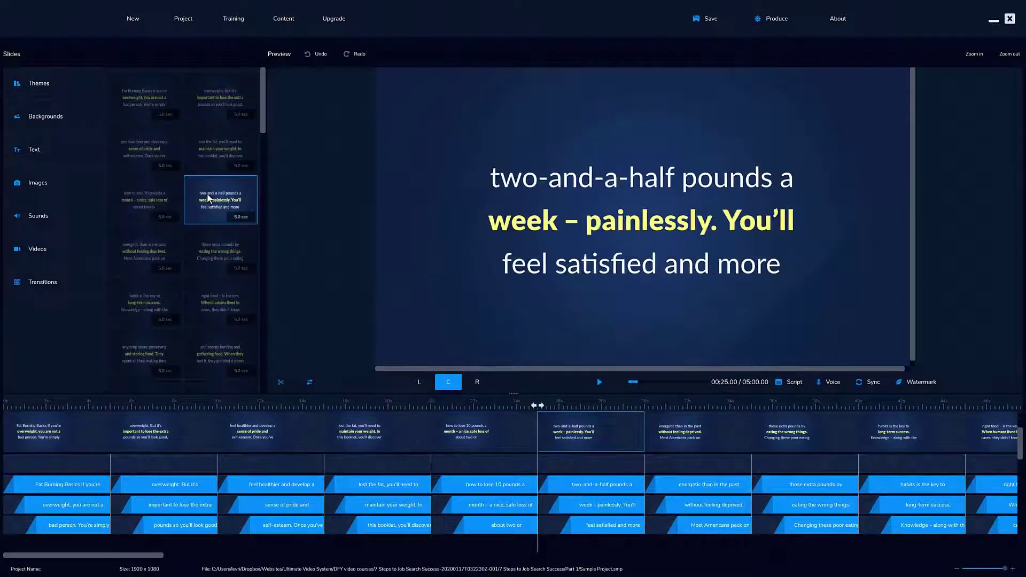
pyautogui.click(171, 240)
pyautogui.click(208, 246)
pyautogui.click(146, 112)
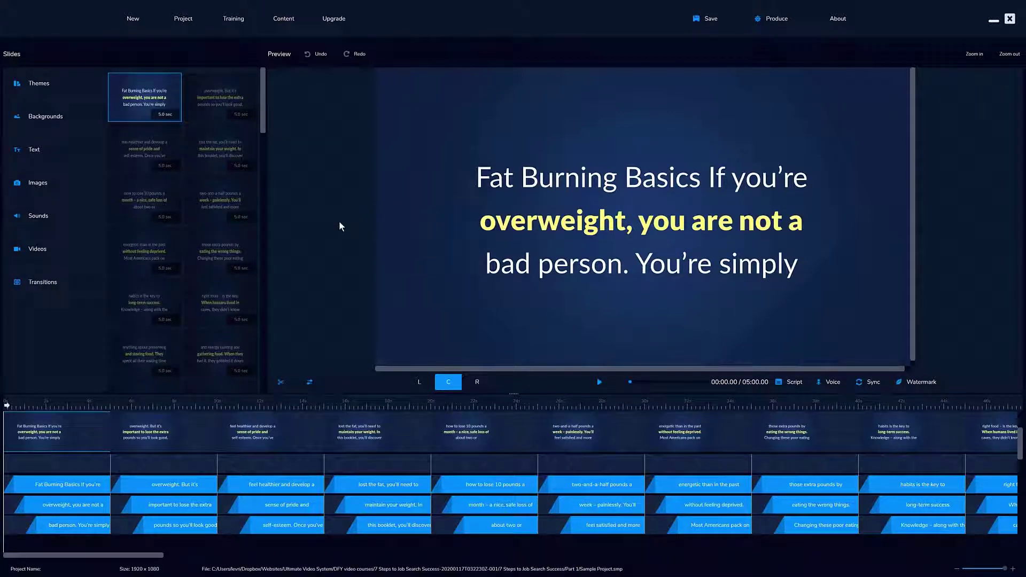
# Choose Experimental Test Subject.mp3 from the music library as background music
pyautogui.click(55, 217)
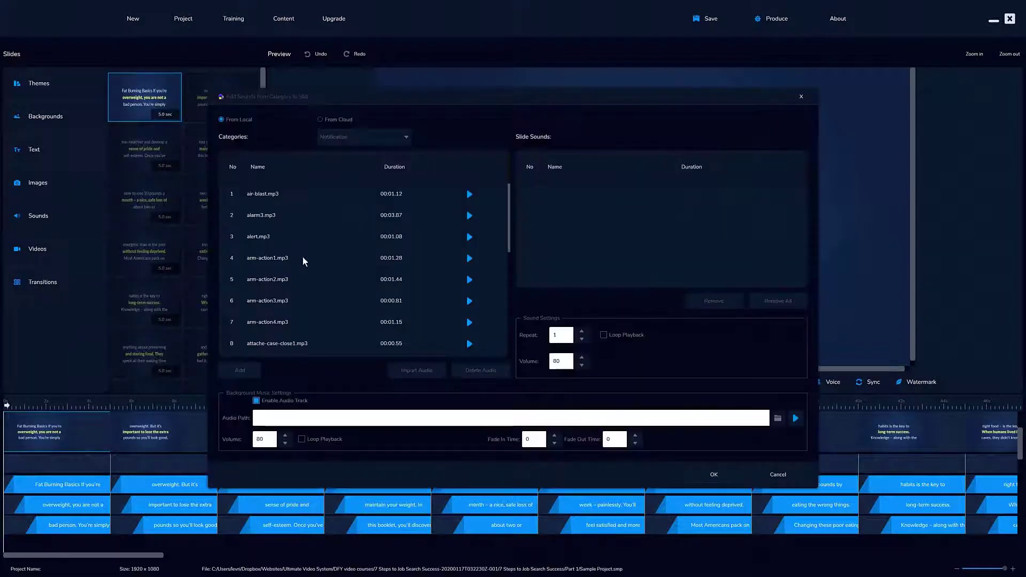
pyautogui.click(776, 417)
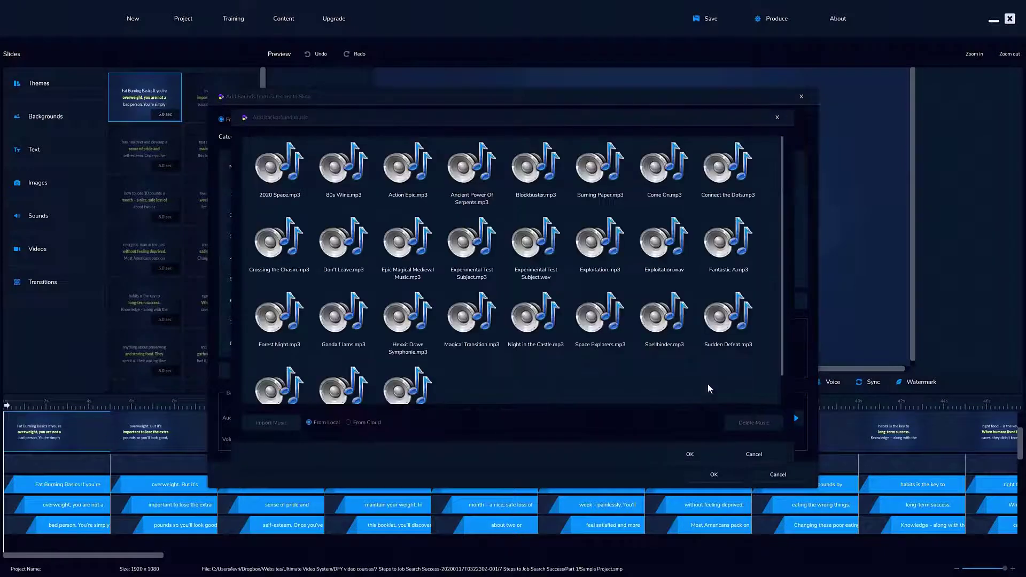
pyautogui.click(457, 261)
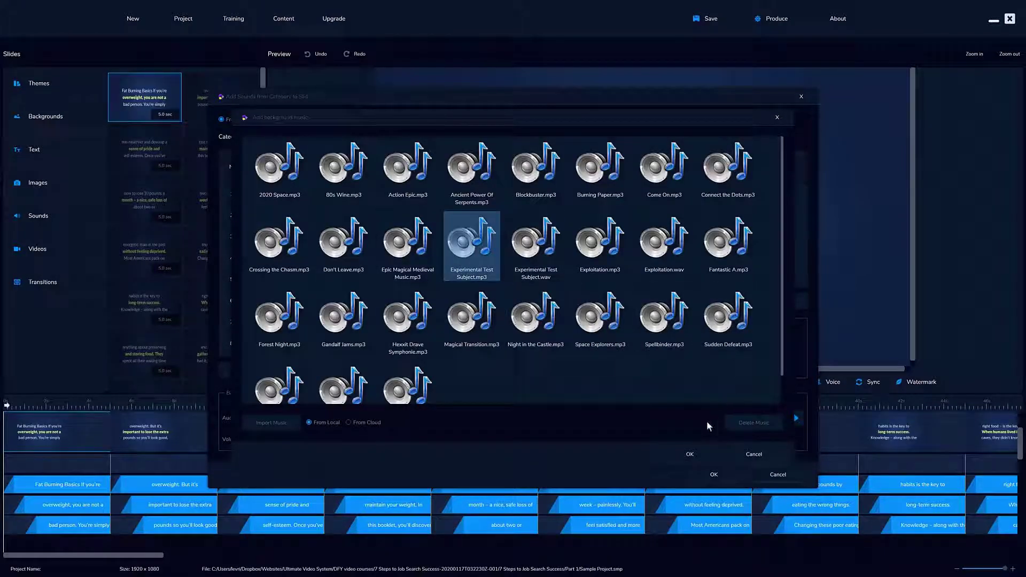
pyautogui.click(690, 453)
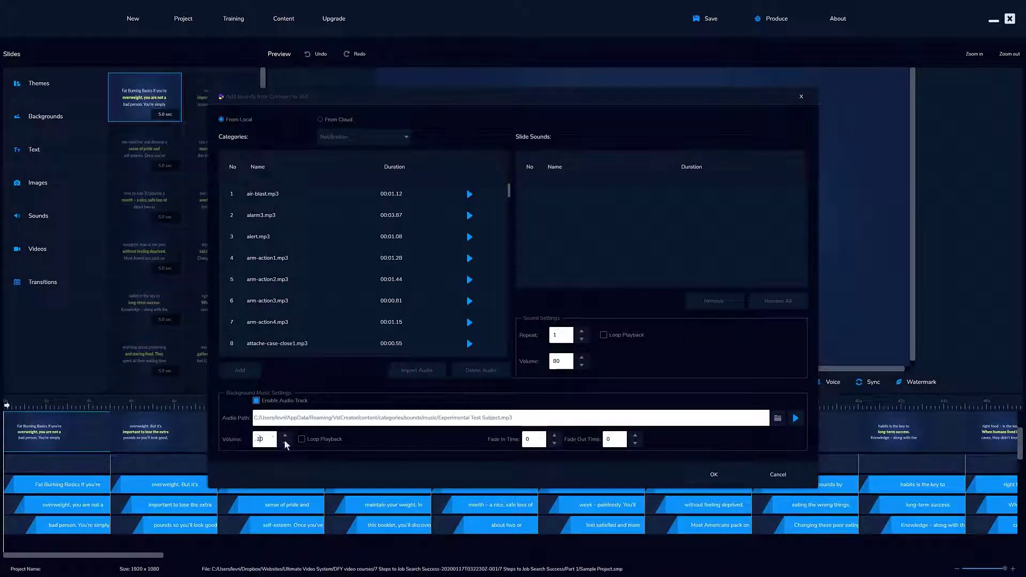
# Make the music loop at volume 10 with a fade-in of 3 and a fade-out
pyautogui.click(301, 439)
pyautogui.click(556, 438)
pyautogui.click(635, 437)
pyautogui.click(713, 474)
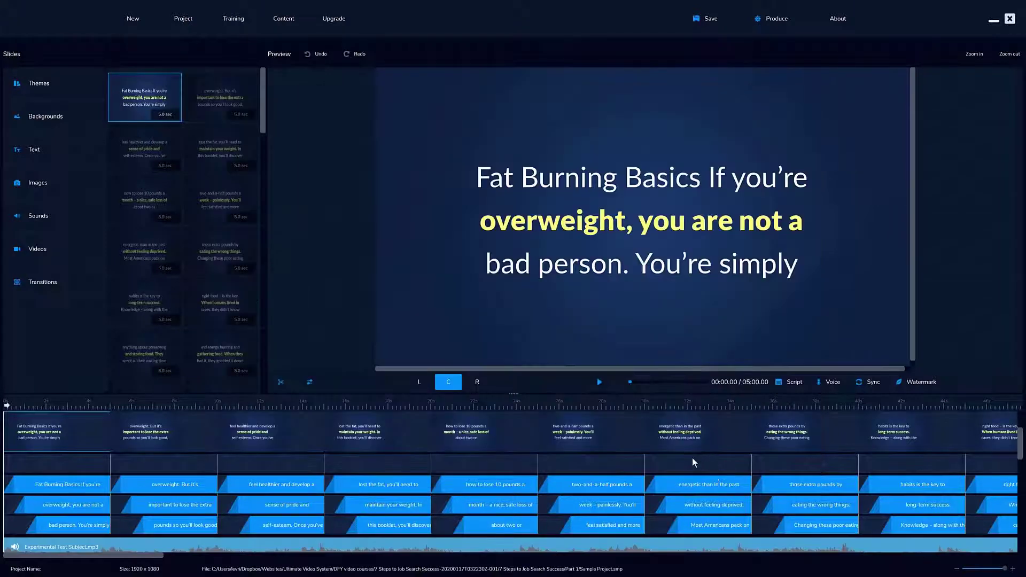
pyautogui.scroll(-2, 691, 458)
pyautogui.scroll(-2, 692, 458)
pyautogui.scroll(3, 607, 465)
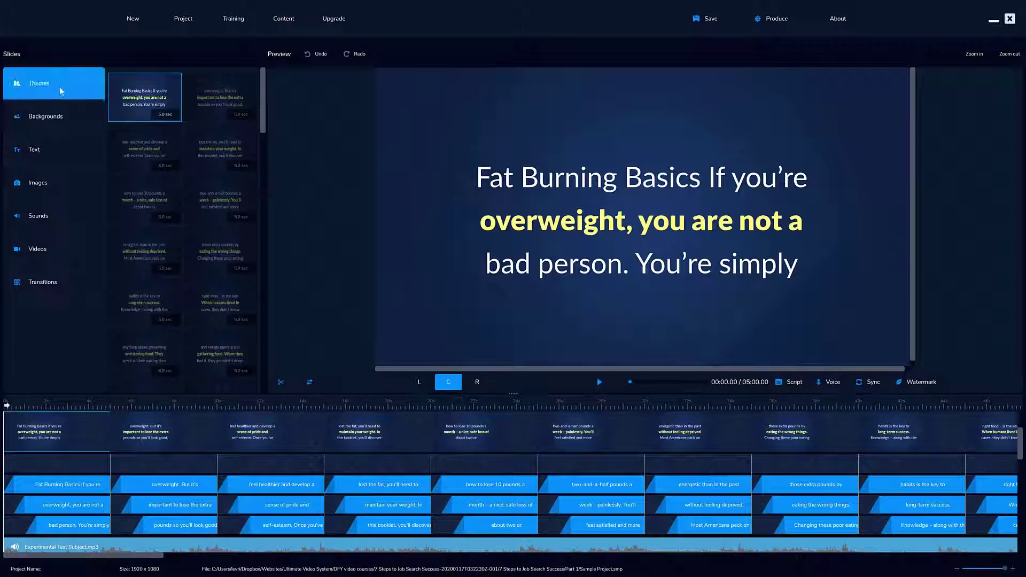
# Apply the dark cooking-ingredients photo bg-fr-cookingstuff2.jpg as every slide's background
pyautogui.click(57, 116)
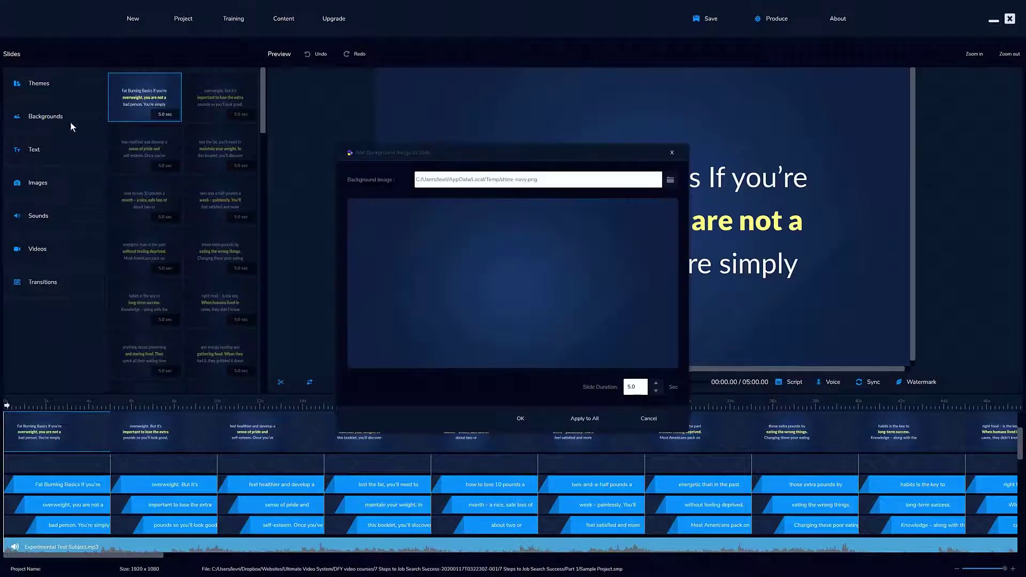
pyautogui.click(671, 180)
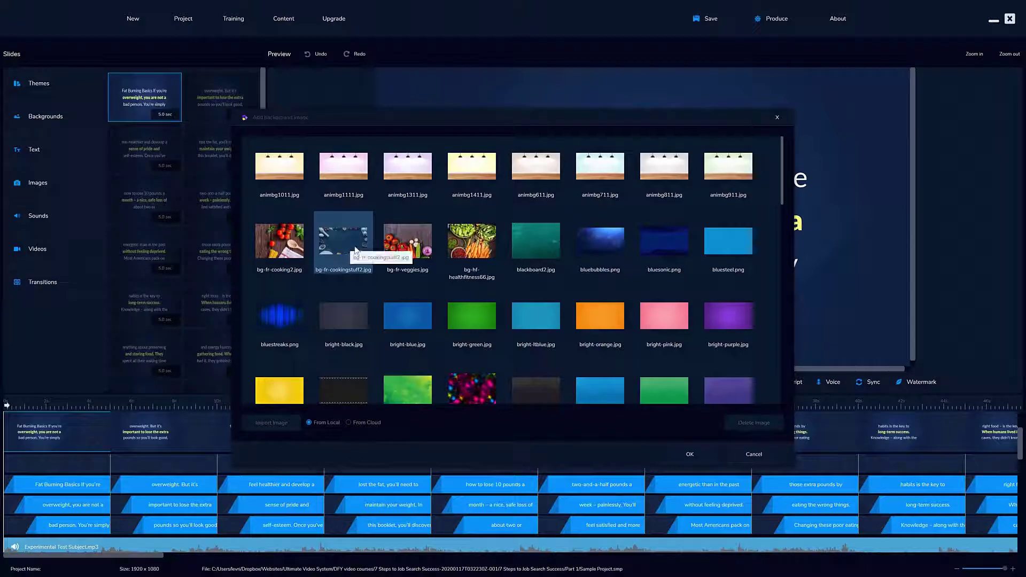
pyautogui.click(678, 448)
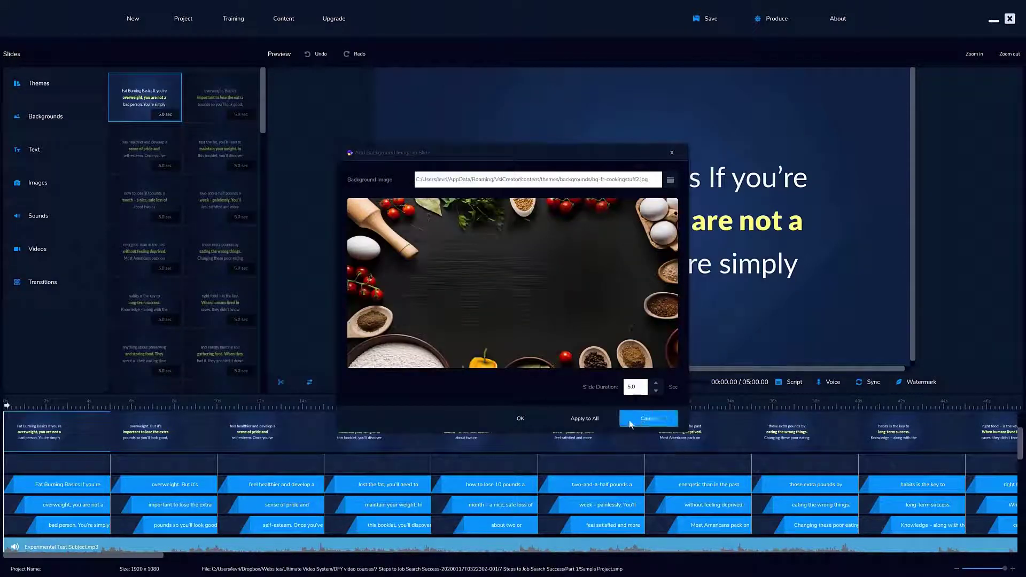
pyautogui.click(597, 424)
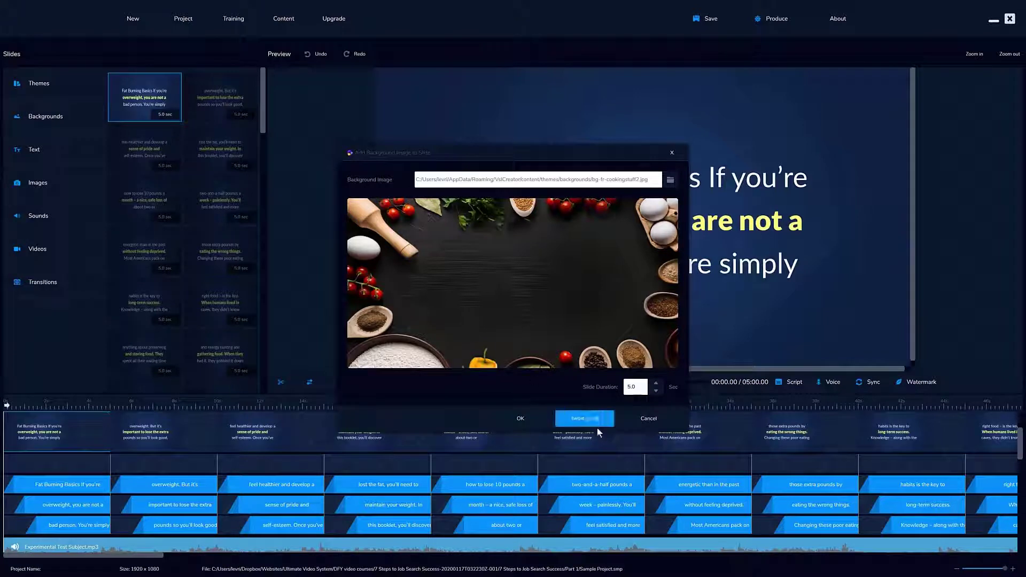
pyautogui.click(525, 418)
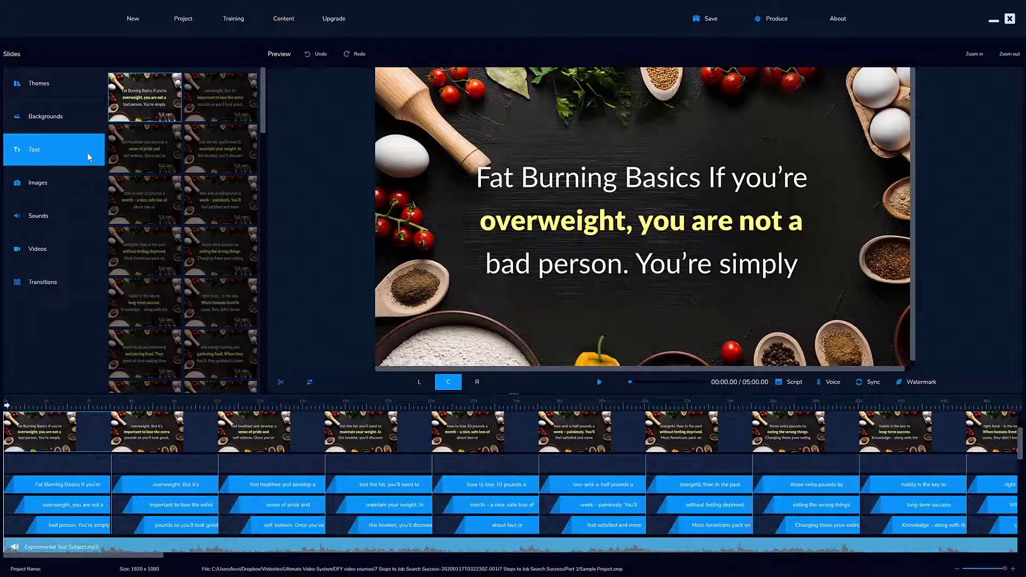
pyautogui.click(41, 154)
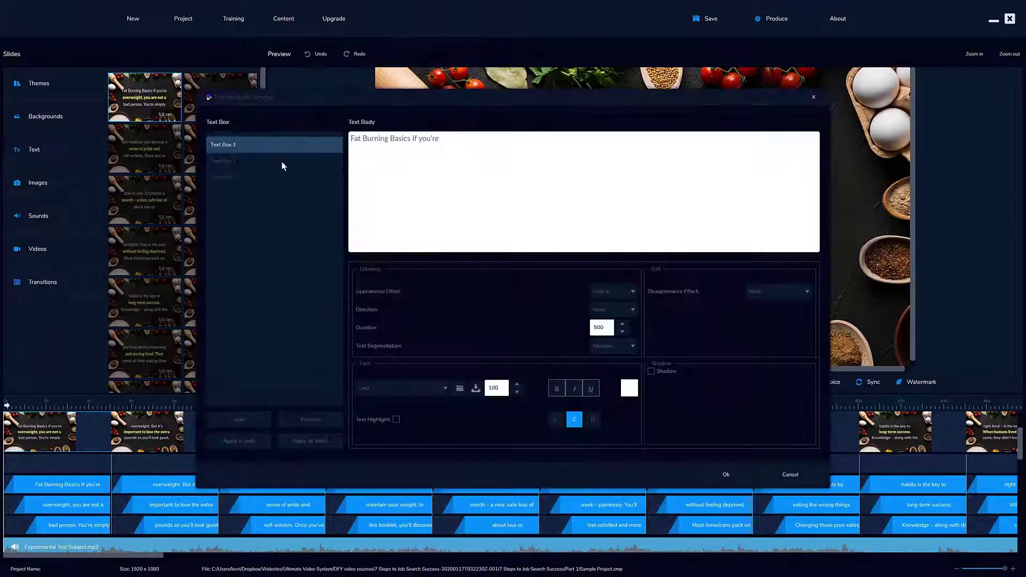
pyautogui.click(815, 99)
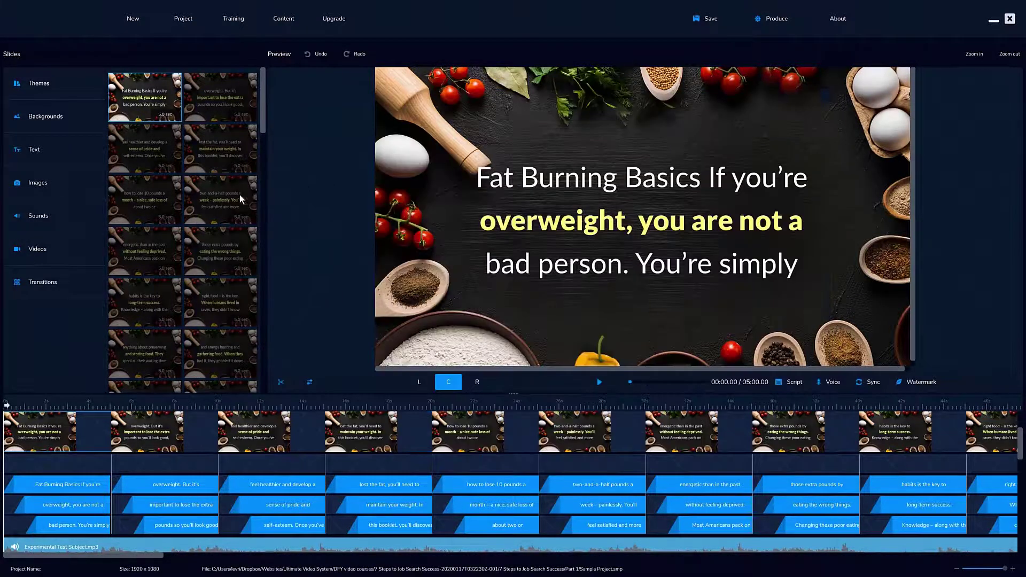
pyautogui.click(49, 180)
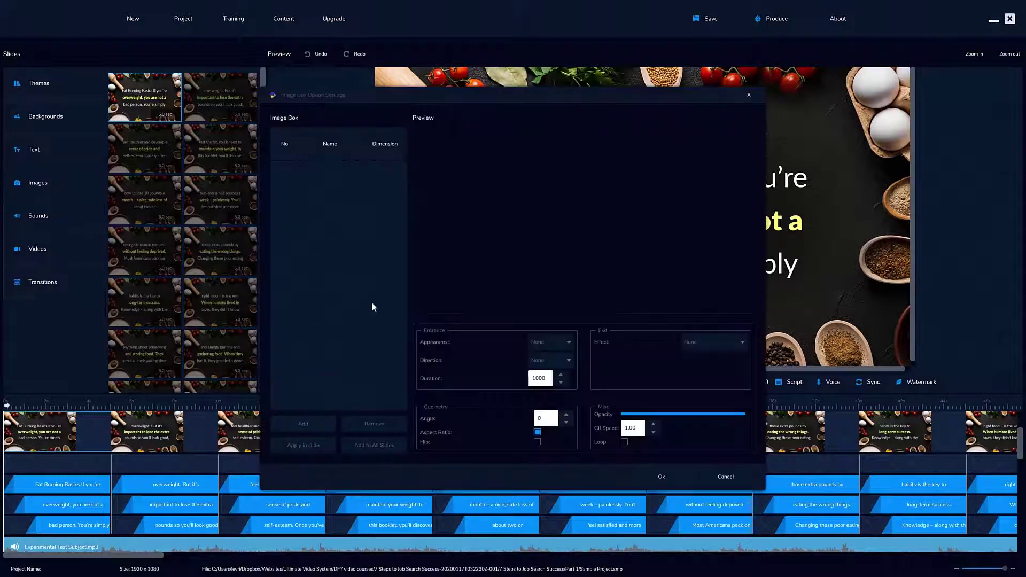
pyautogui.click(317, 423)
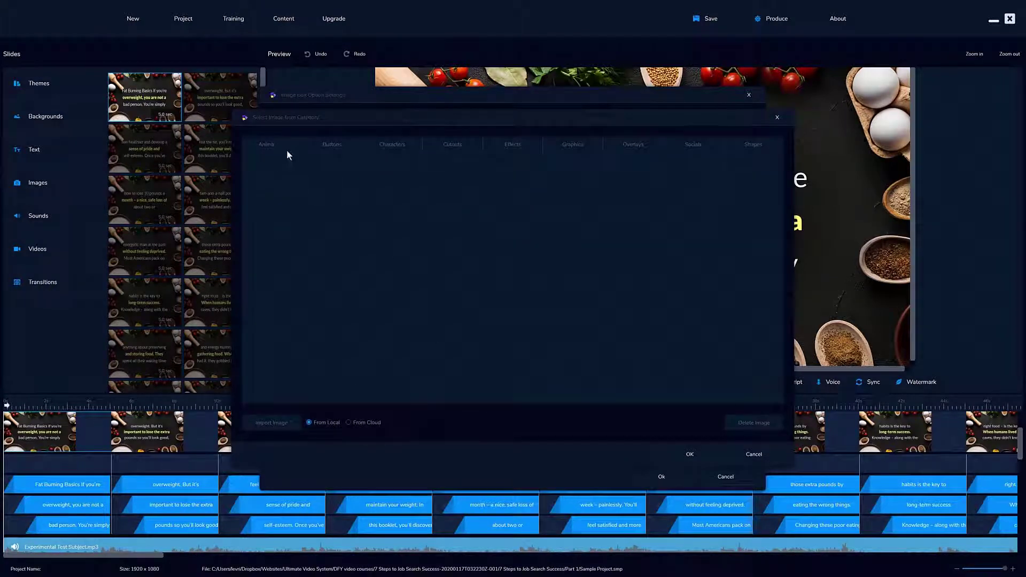
pyautogui.click(320, 148)
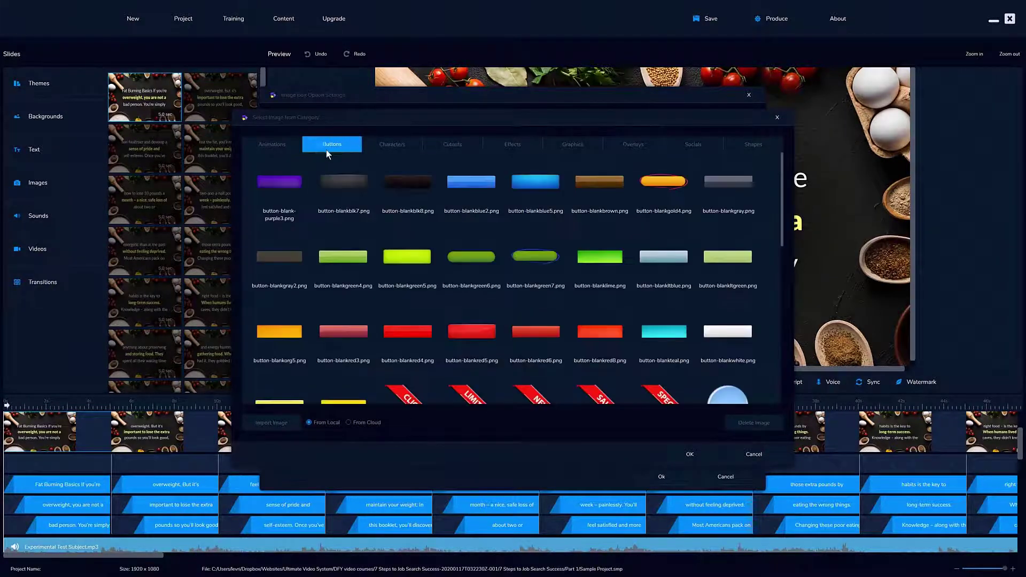
pyautogui.click(401, 147)
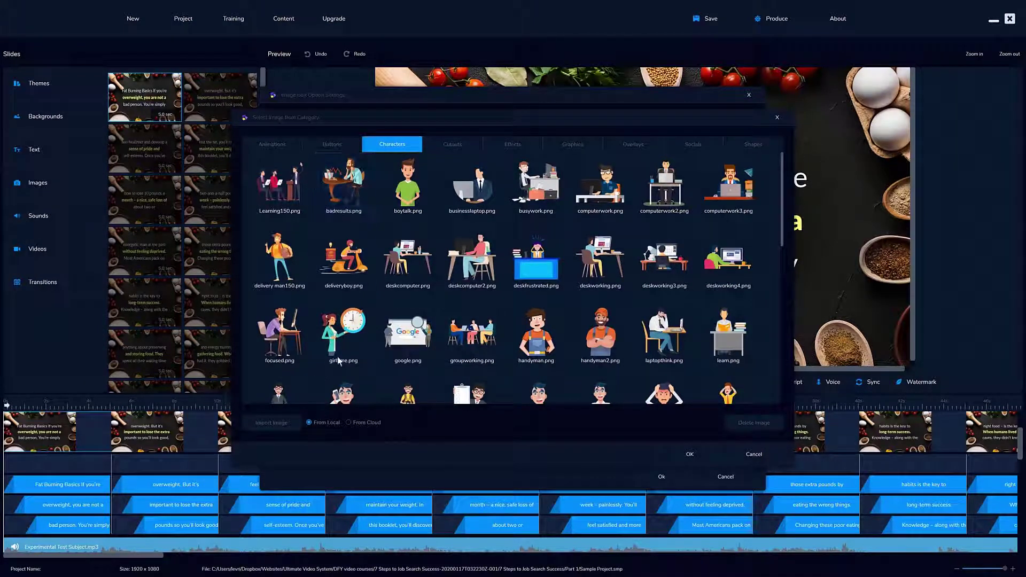
pyautogui.click(748, 455)
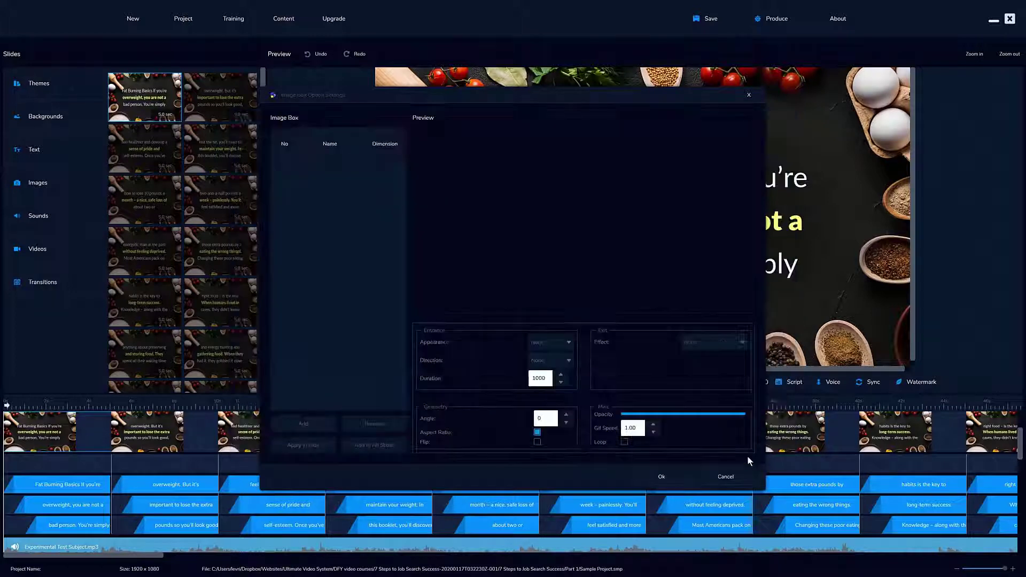
pyautogui.click(729, 475)
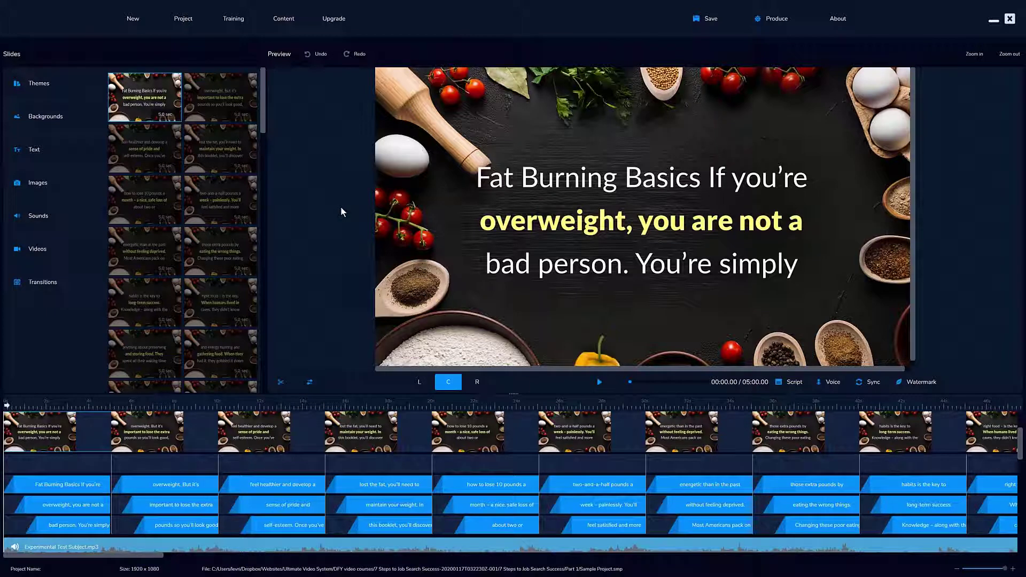
pyautogui.moveTo(574, 178)
pyautogui.click(607, 271)
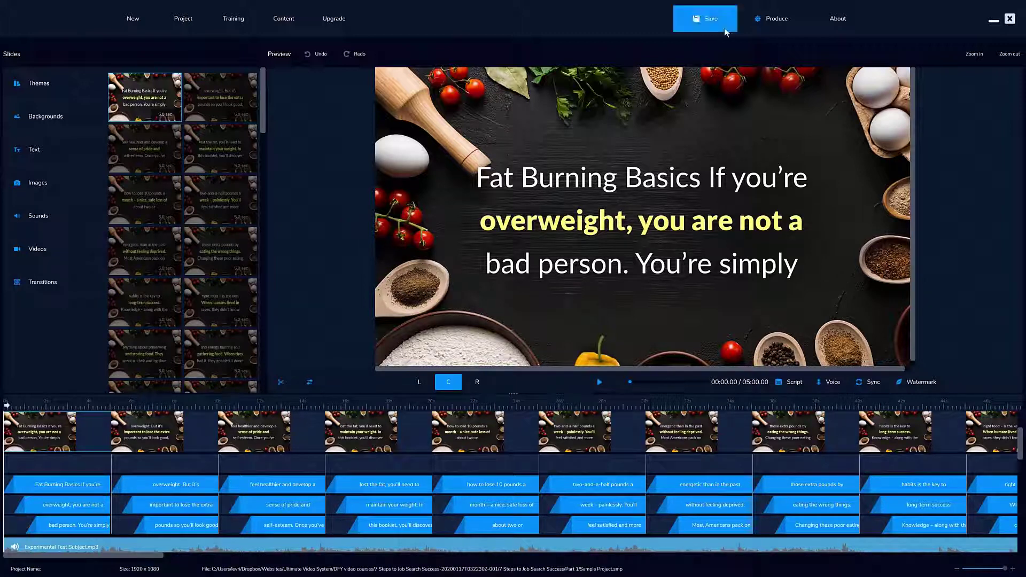
pyautogui.click(773, 23)
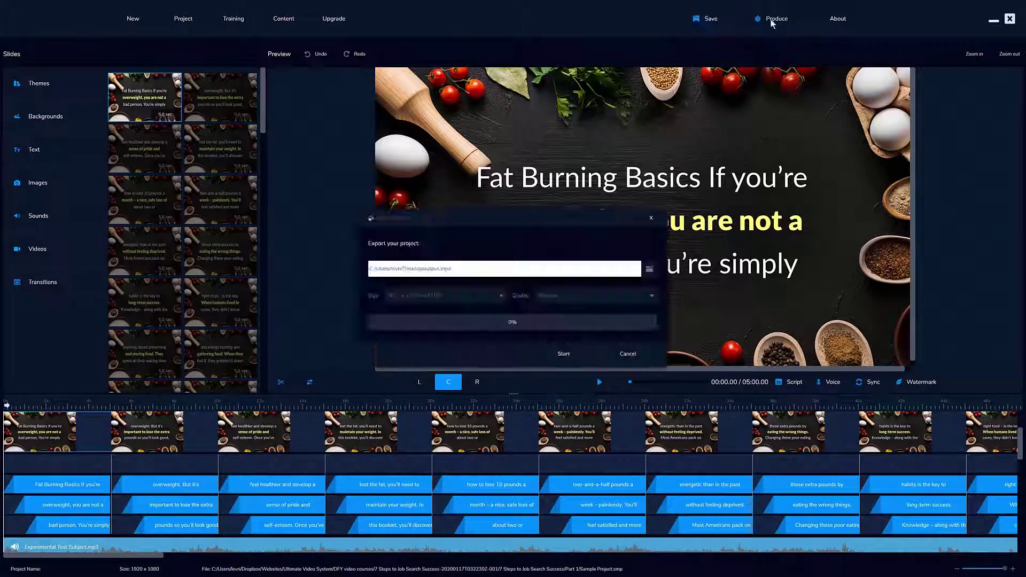
pyautogui.click(565, 302)
pyautogui.click(562, 283)
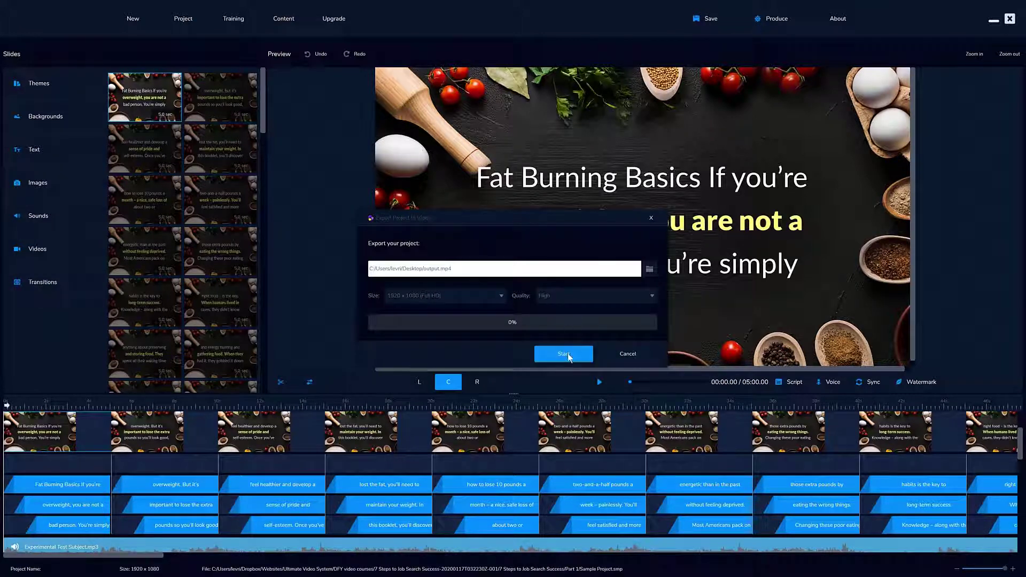
pyautogui.click(625, 354)
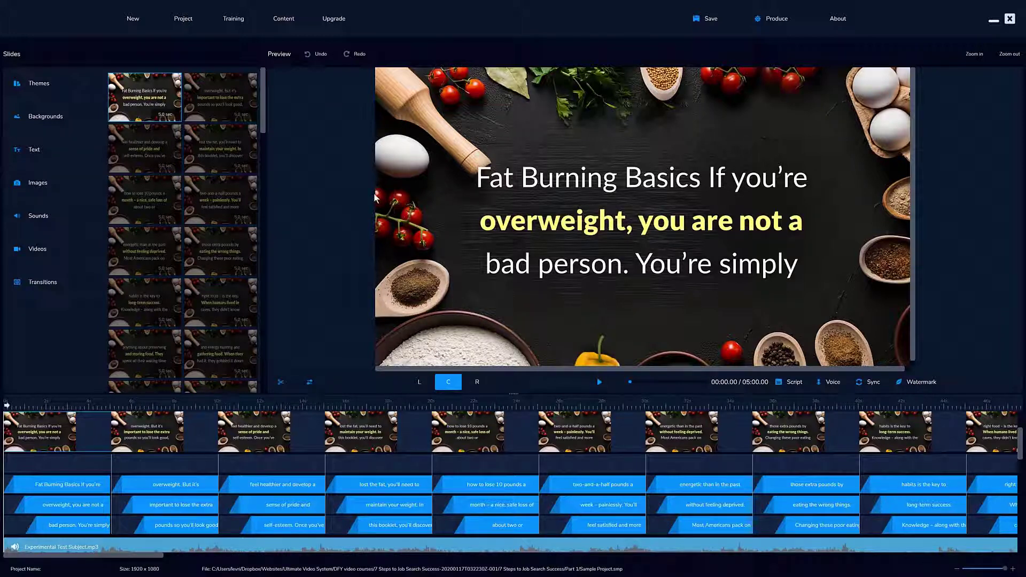
# Open Eat Yourself Thin Part 1.smp and preview its FAT BURNING Basics and overweight slides
pyautogui.hotkey('ctrl', 'o')
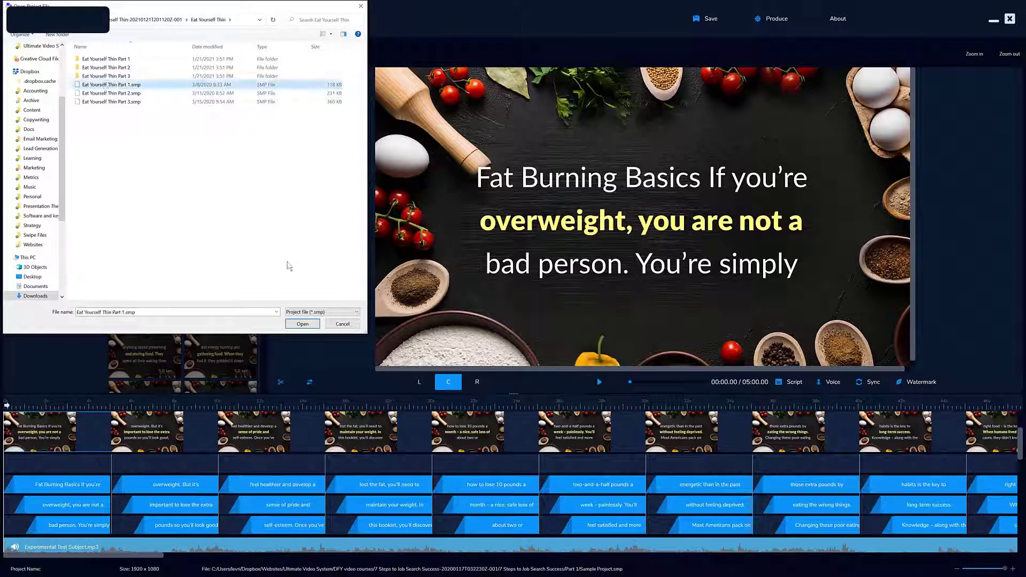
pyautogui.click(308, 323)
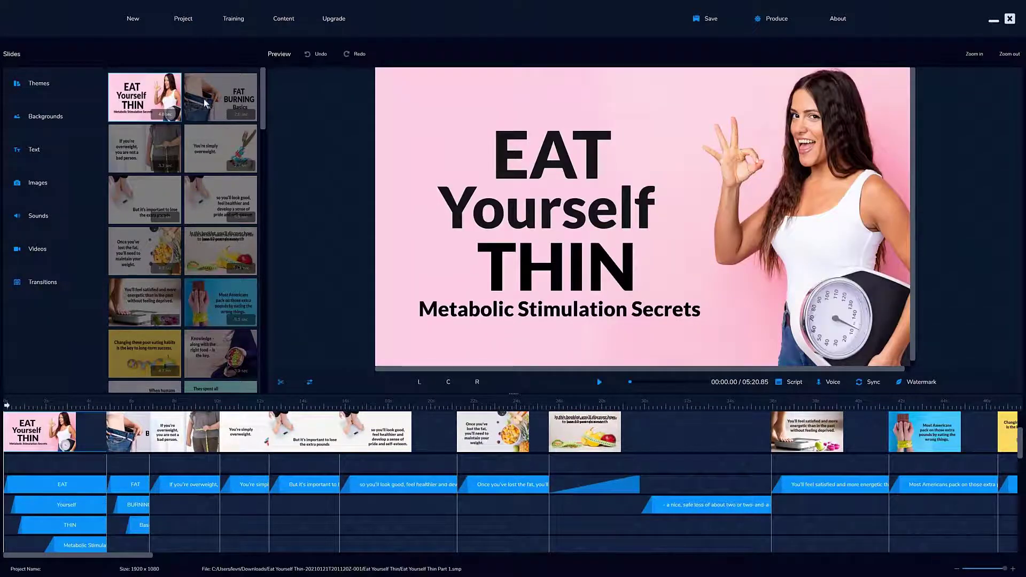
pyautogui.click(205, 101)
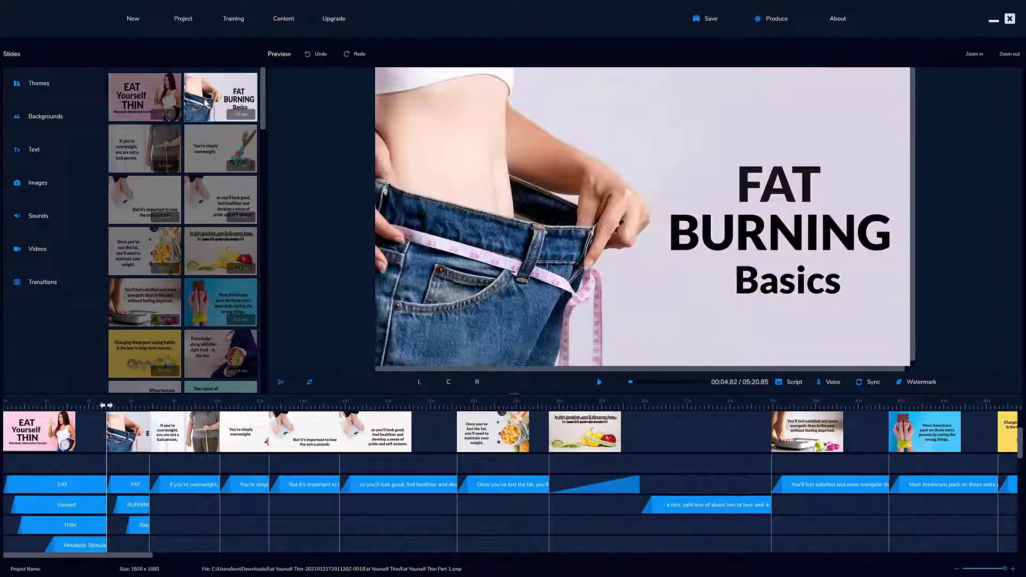
pyautogui.click(153, 149)
pyautogui.click(218, 152)
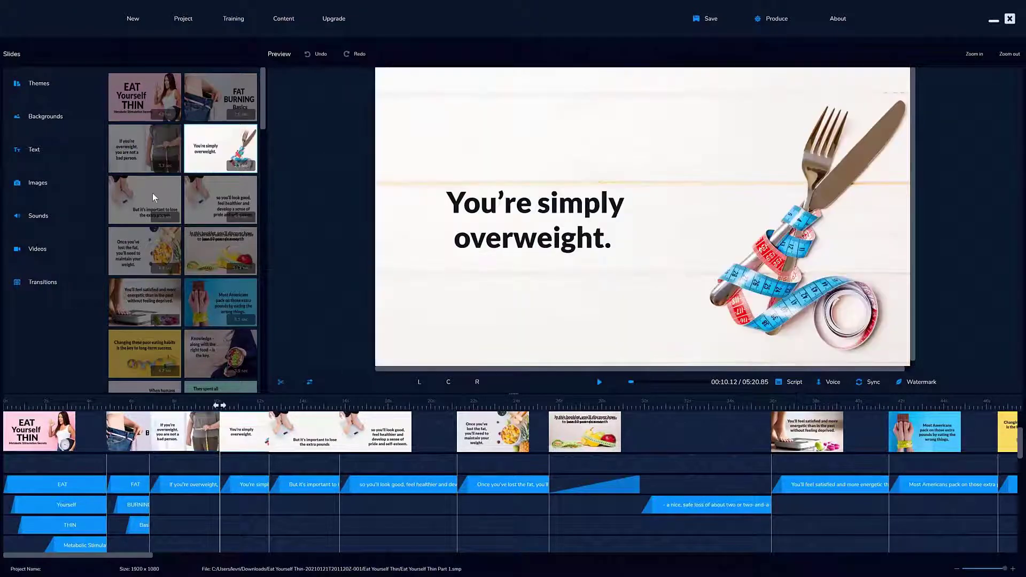
# Step through the remaining slides, from 'Once you've lost the fat' to 'Most Americans'
pyautogui.click(152, 193)
pyautogui.click(241, 205)
pyautogui.click(170, 254)
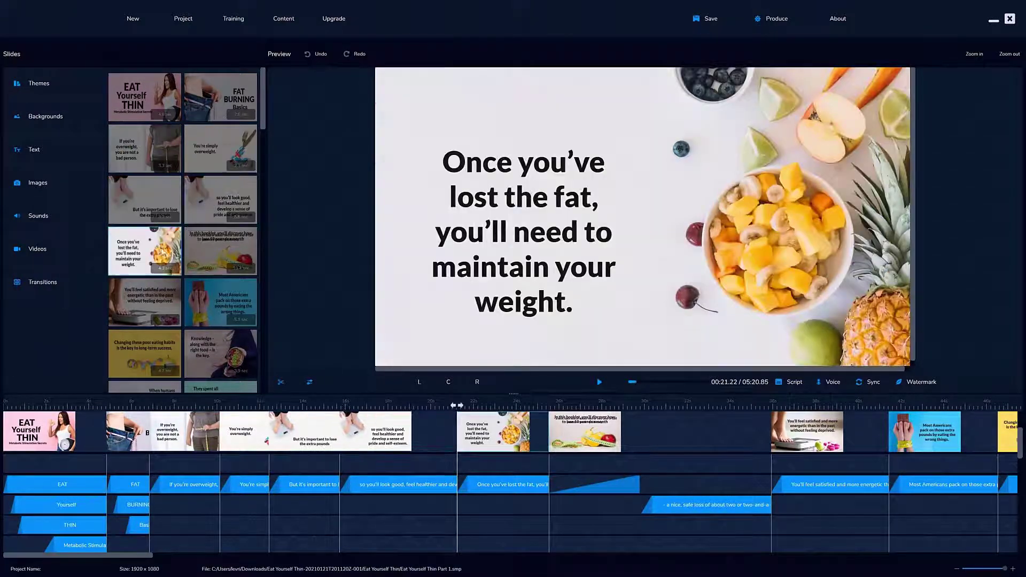
pyautogui.click(216, 250)
pyautogui.click(157, 300)
pyautogui.click(203, 298)
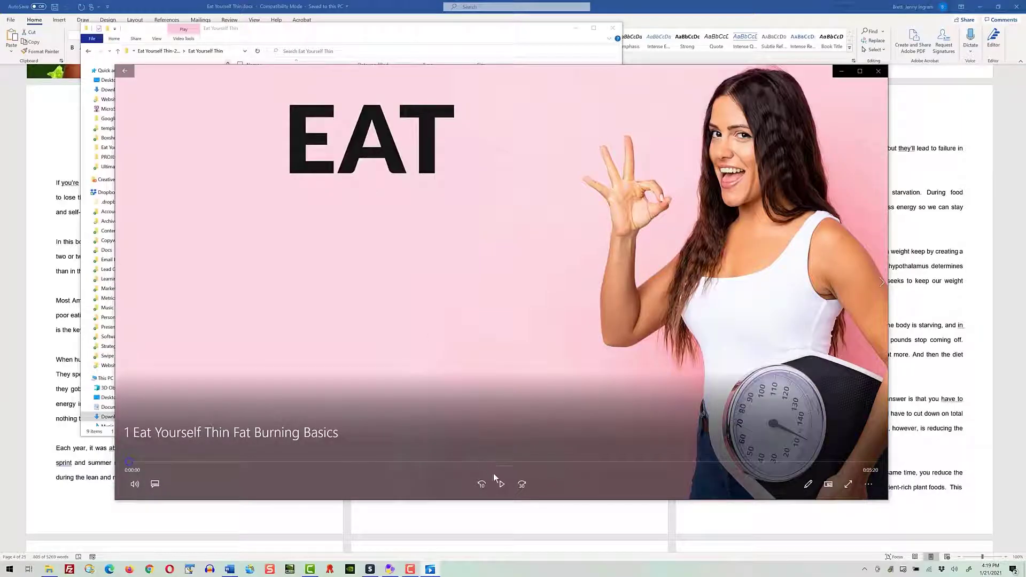
# Play the exported Eat Yourself Thin Fat Burning Basics MP4 in Movies & TV
pyautogui.click(494, 475)
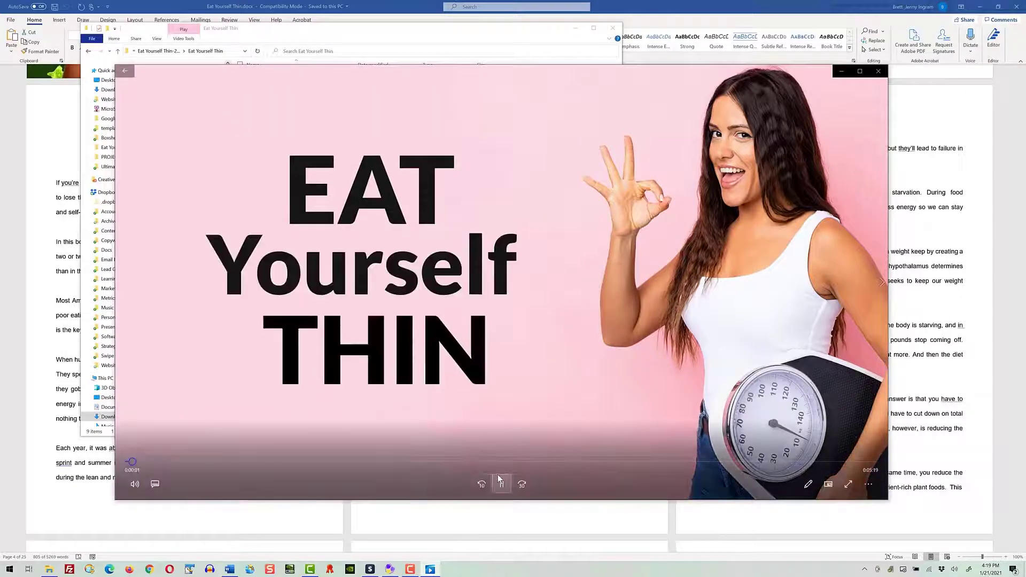